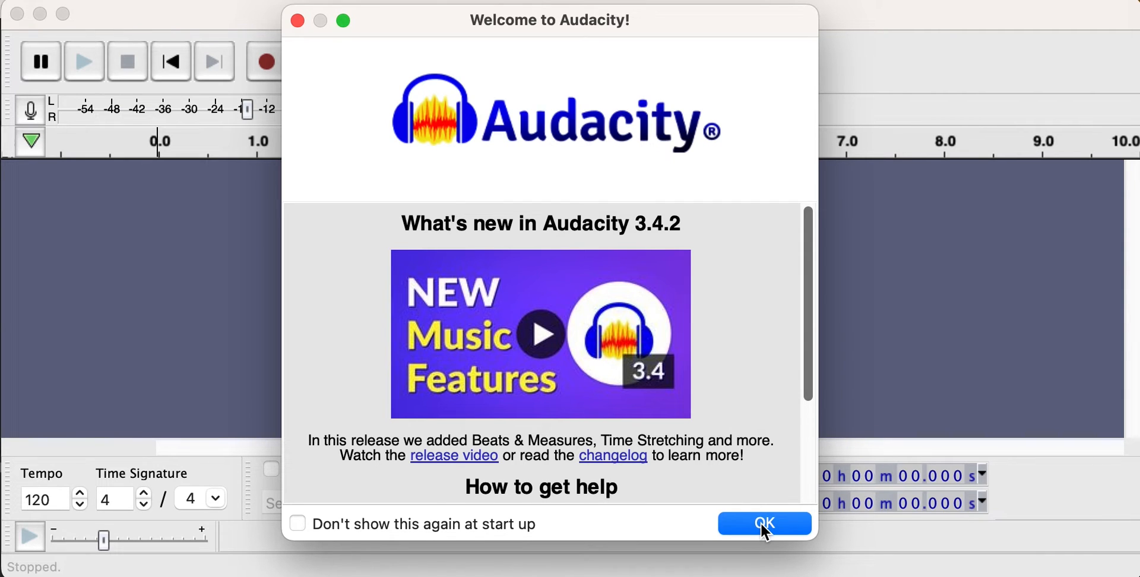
Dismiss the welcome window and record a voice clip about 7 seconds long
left_click(760, 524)
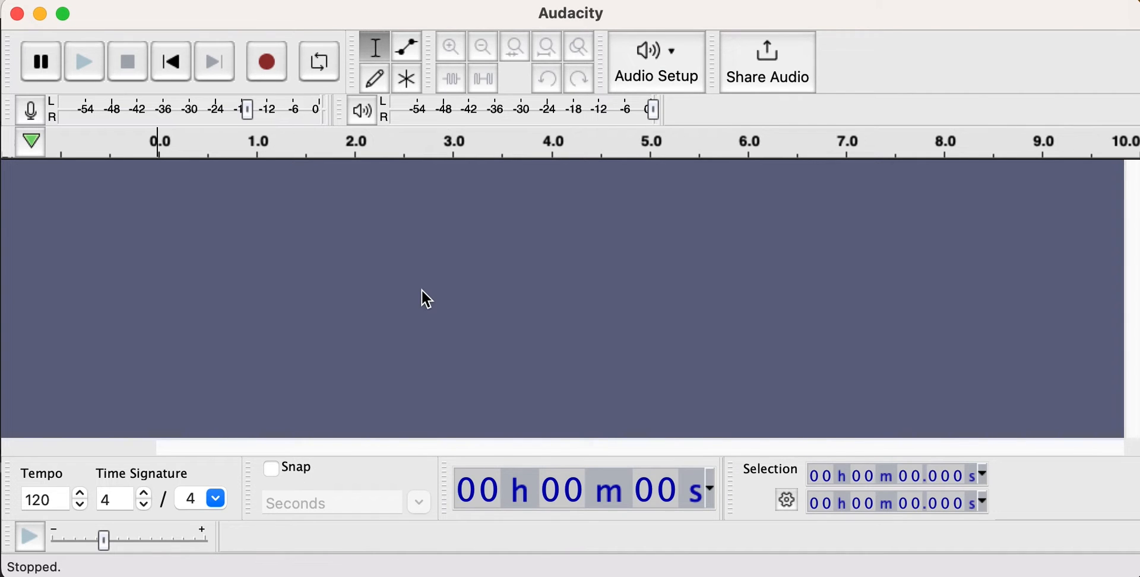
left_click(269, 62)
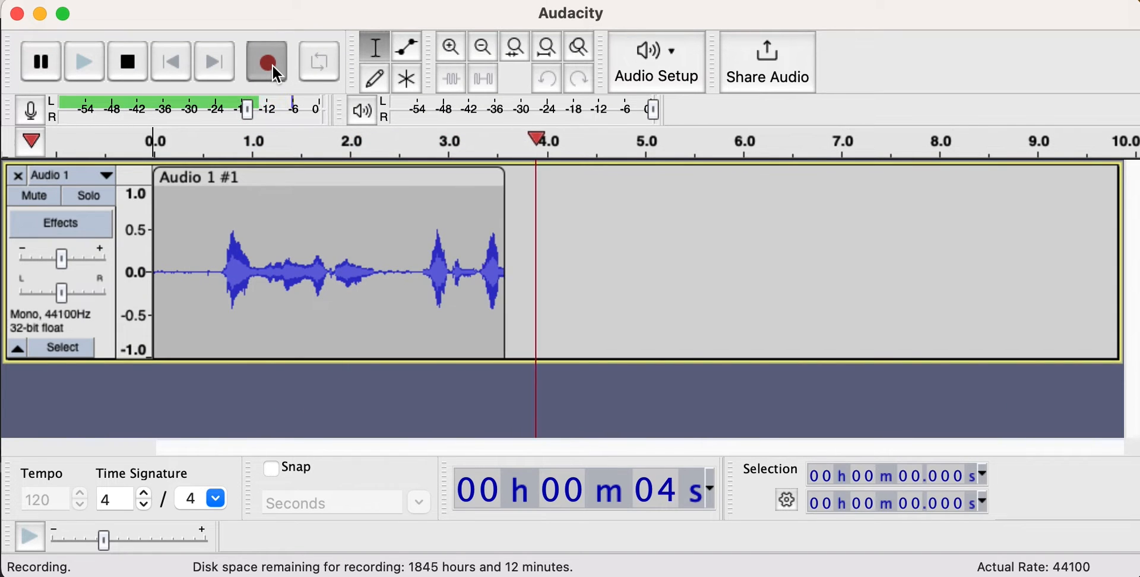
left_click(128, 62)
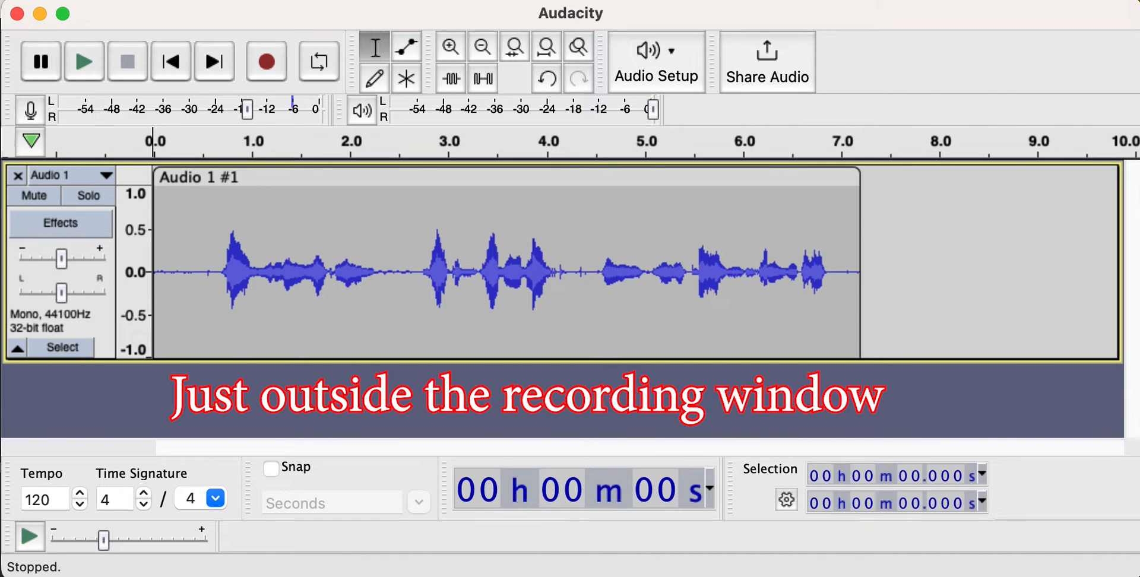
Export the entire recording to the Desktop as the MP3 file Audactity.mp3 and close the project without saving it
key("super+s")
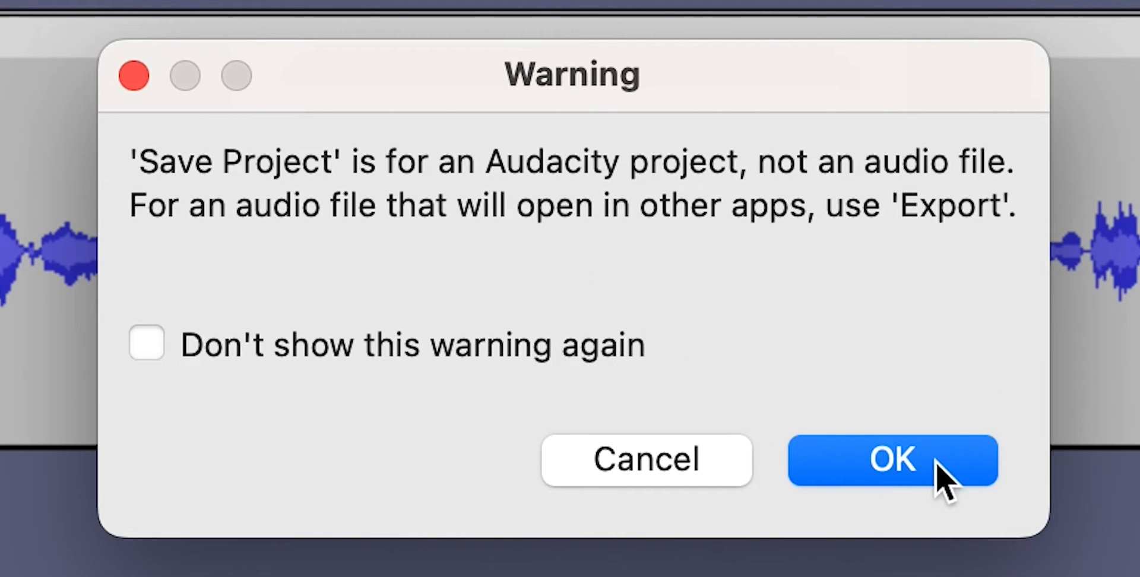
left_click(943, 475)
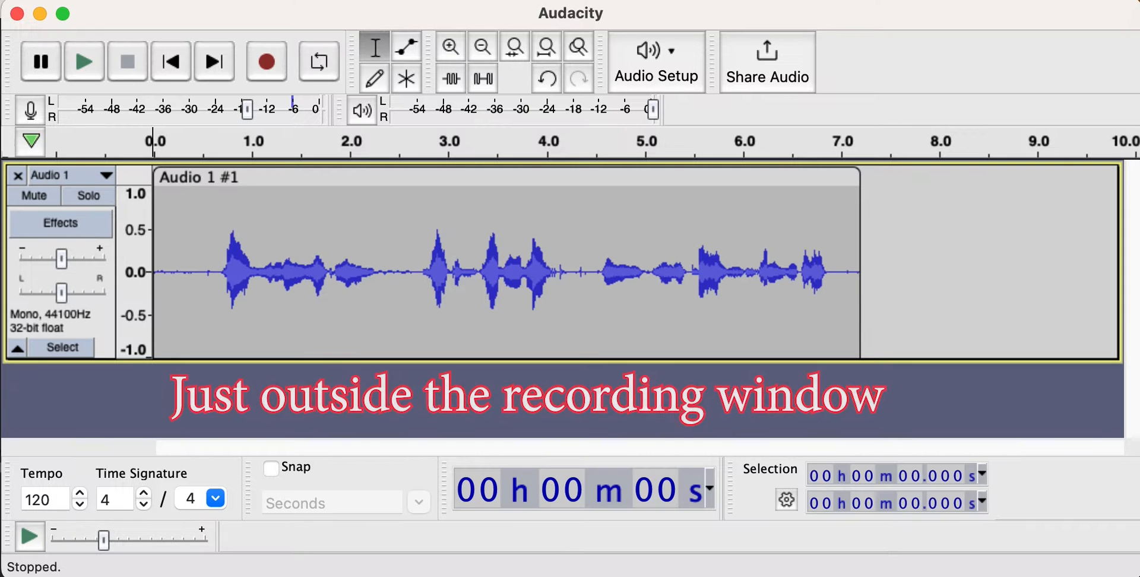
key("super+shift+e")
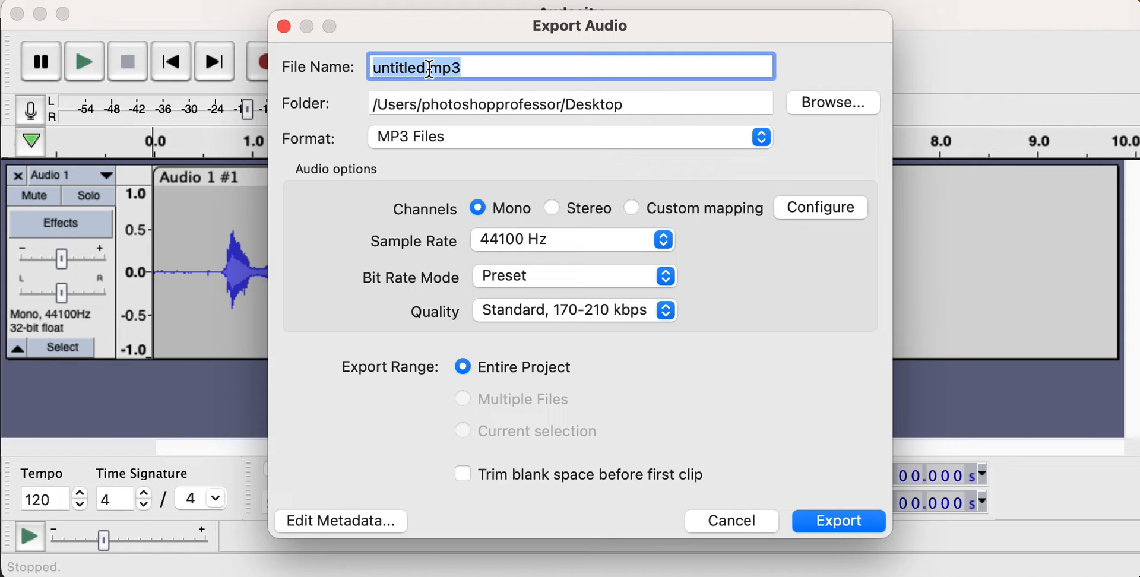
type("Audacti")
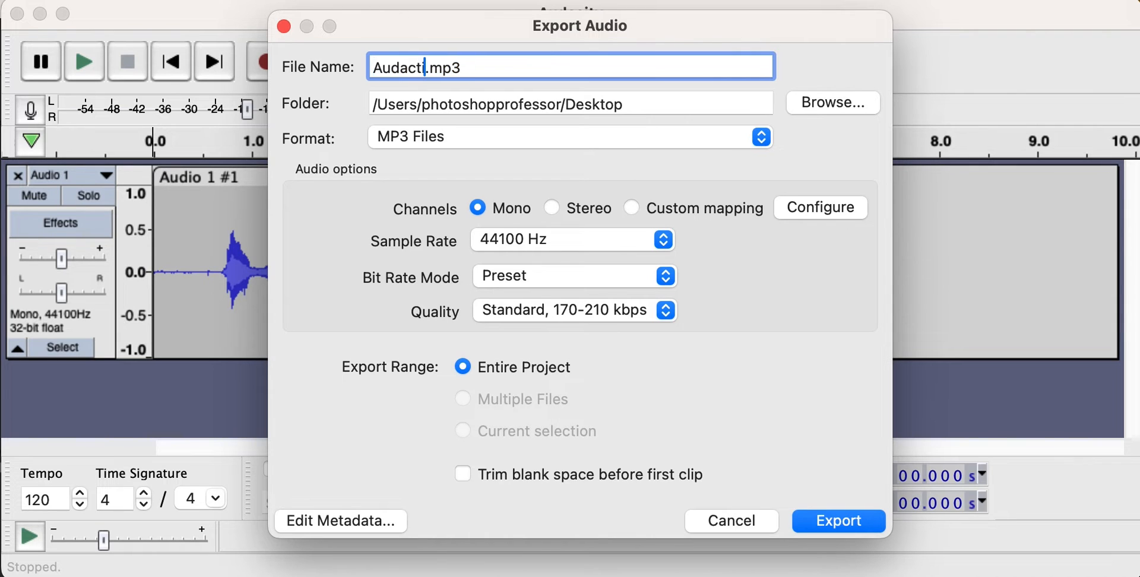
type("ty")
left_click(849, 523)
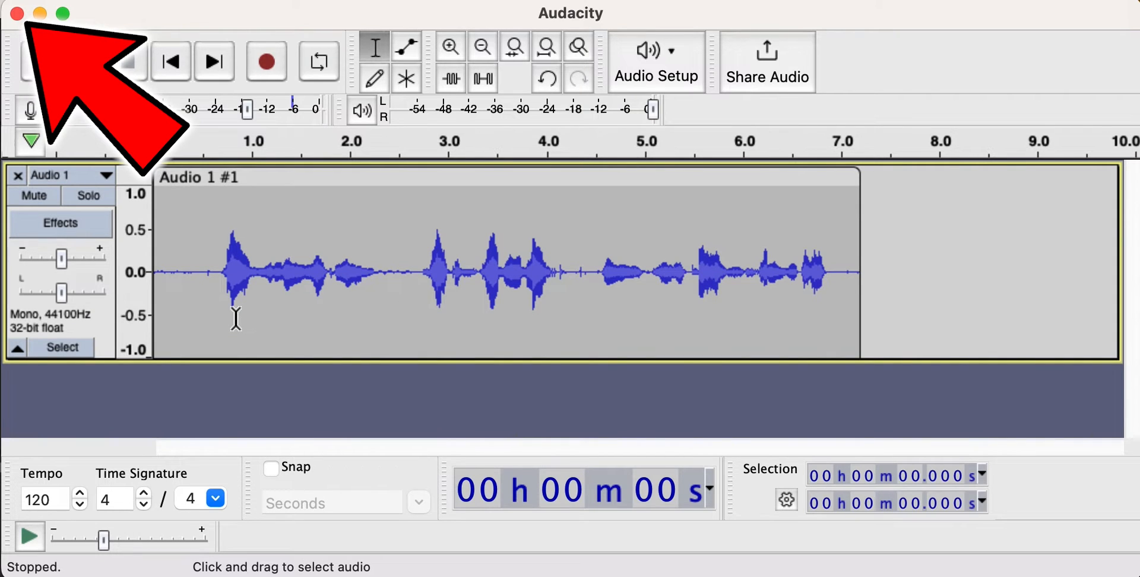
left_click(17, 13)
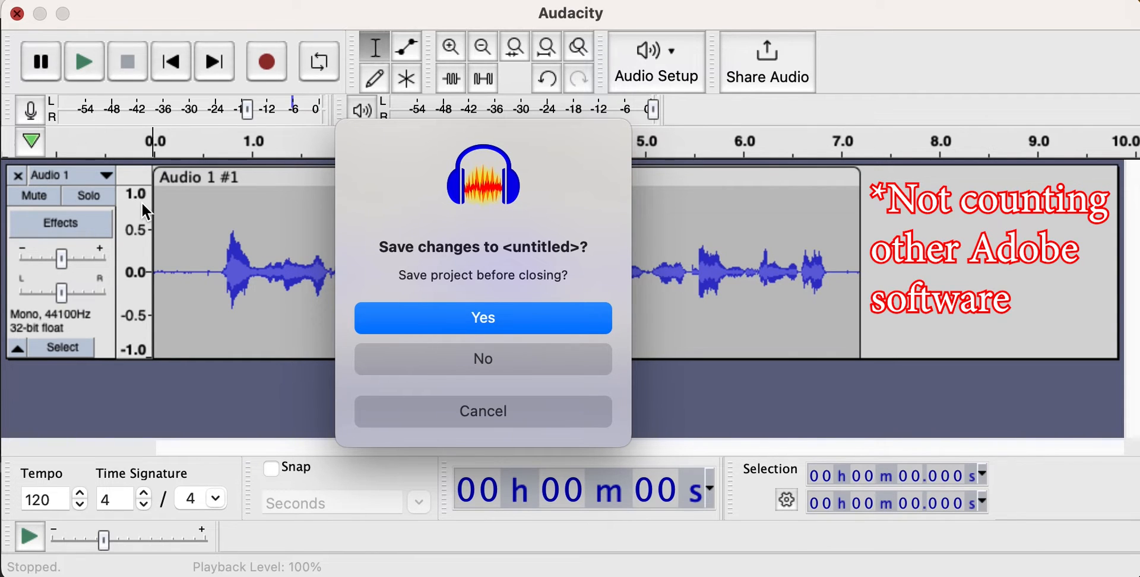
left_click(507, 358)
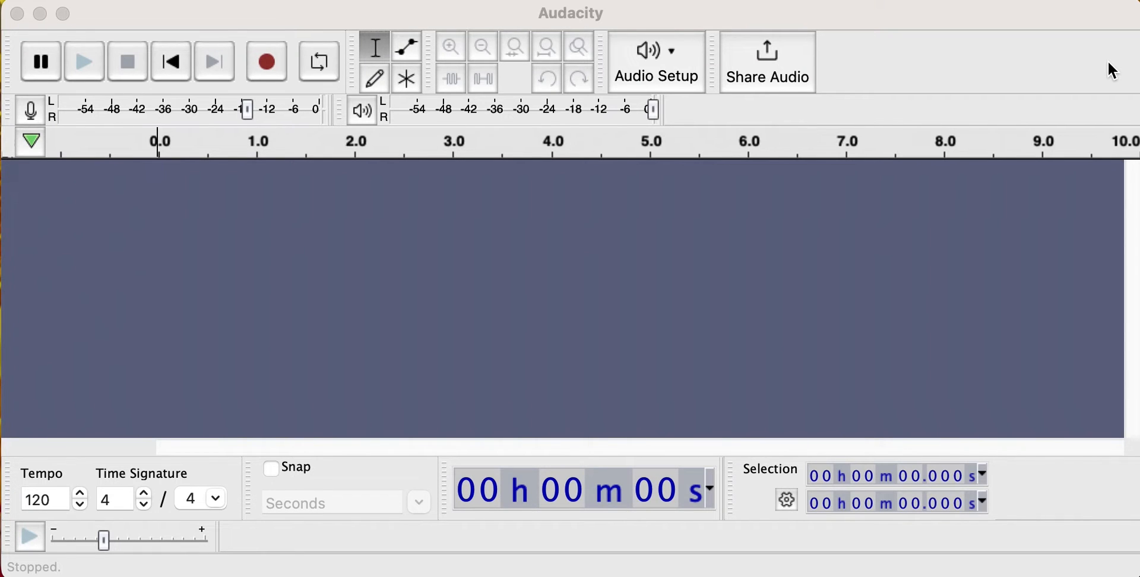
Choose RODE NT-USB as the recording device and record a new voice clip about 9.6 seconds long
left_click(671, 53)
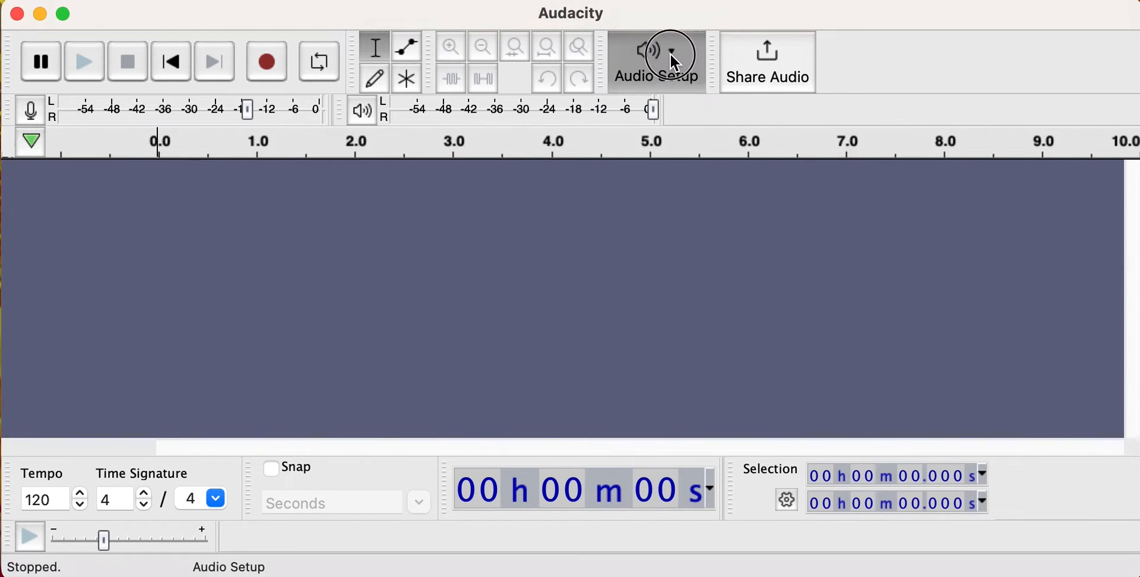
mouse_move(689, 146)
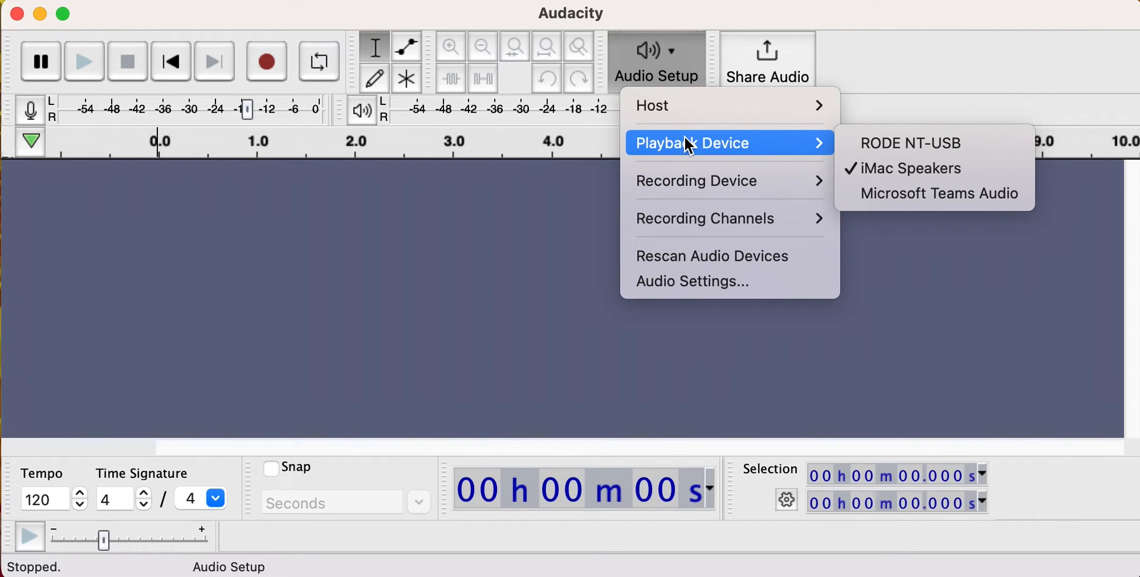
mouse_move(700, 188)
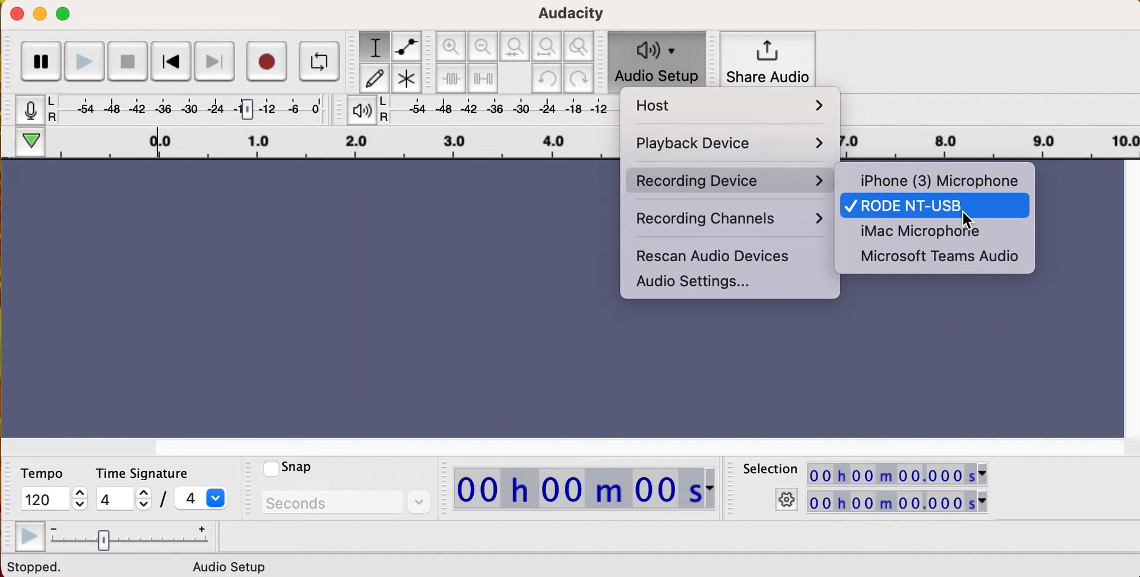
left_click(1007, 214)
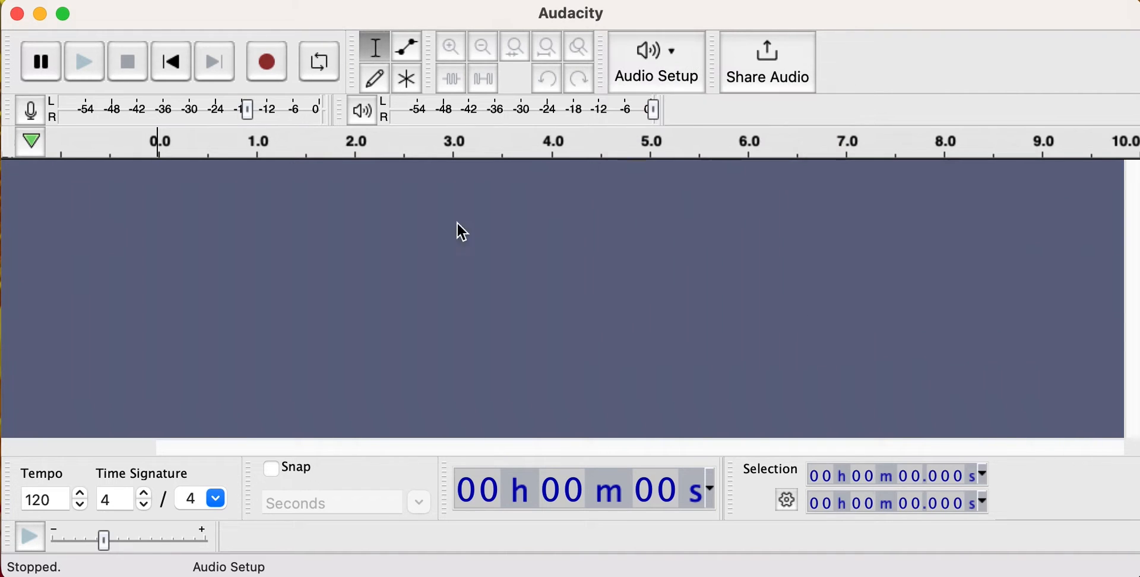
left_click(269, 65)
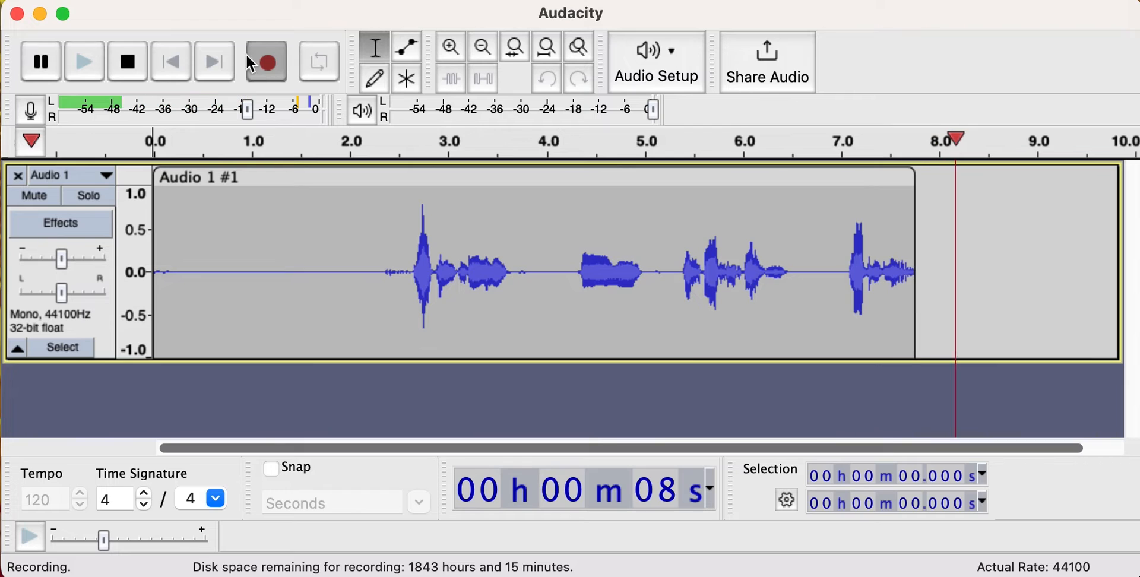
left_click(129, 66)
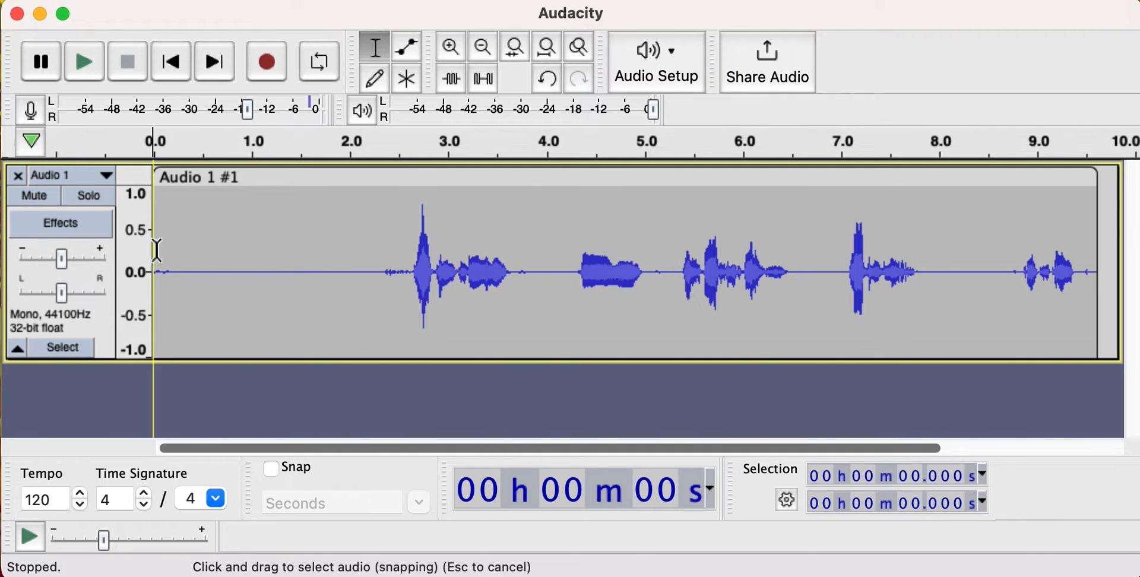
Cut the silent opening of the recording from 0 to 2.577 s and play back part of the remaining audio
left_click_drag(157, 250, 407, 240)
right_click(385, 240)
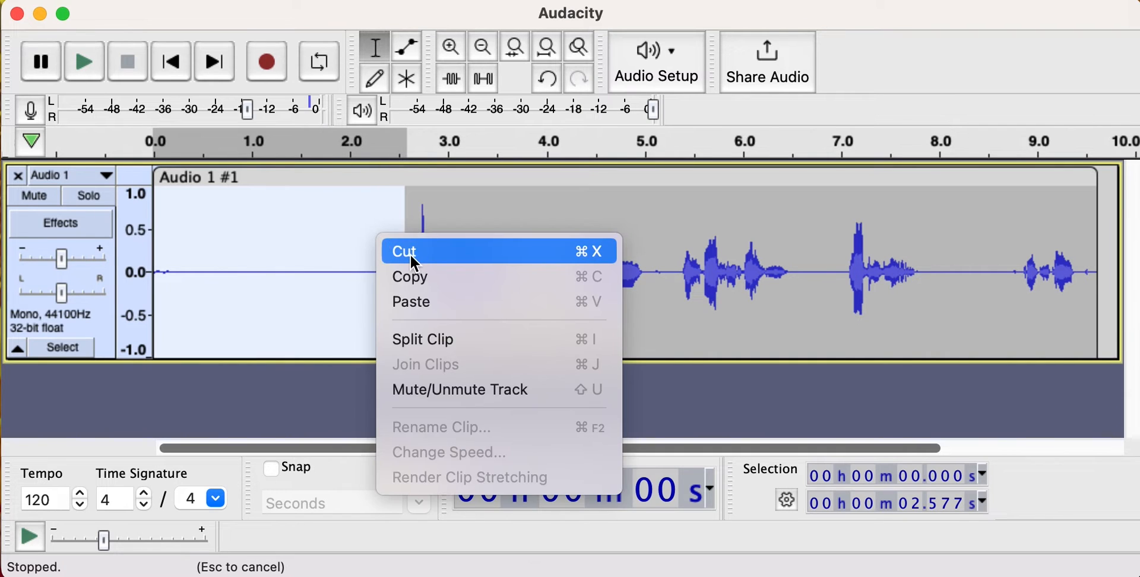
left_click(410, 252)
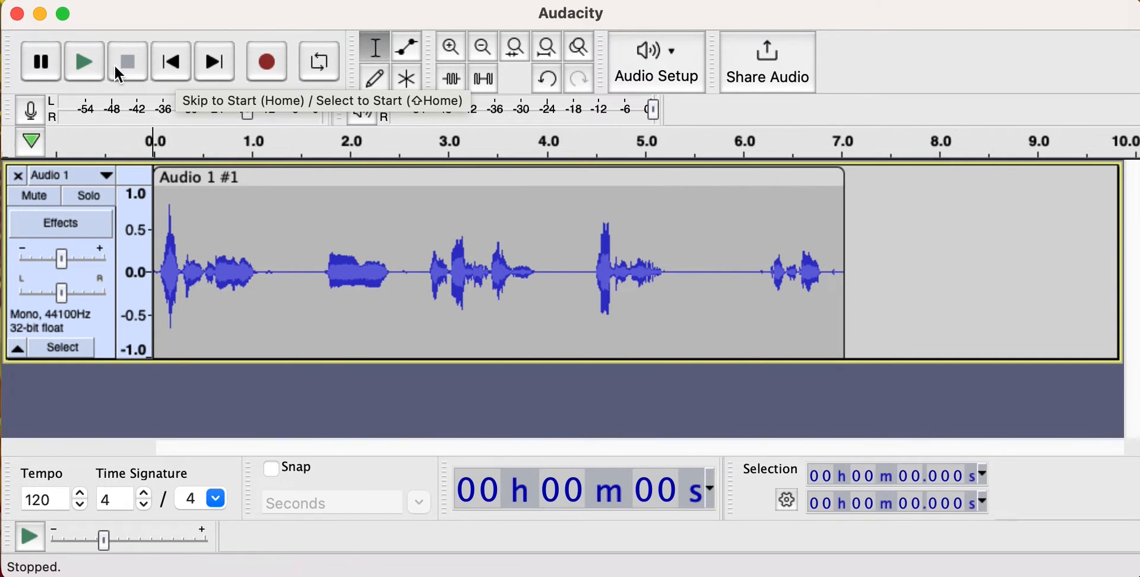
left_click(85, 61)
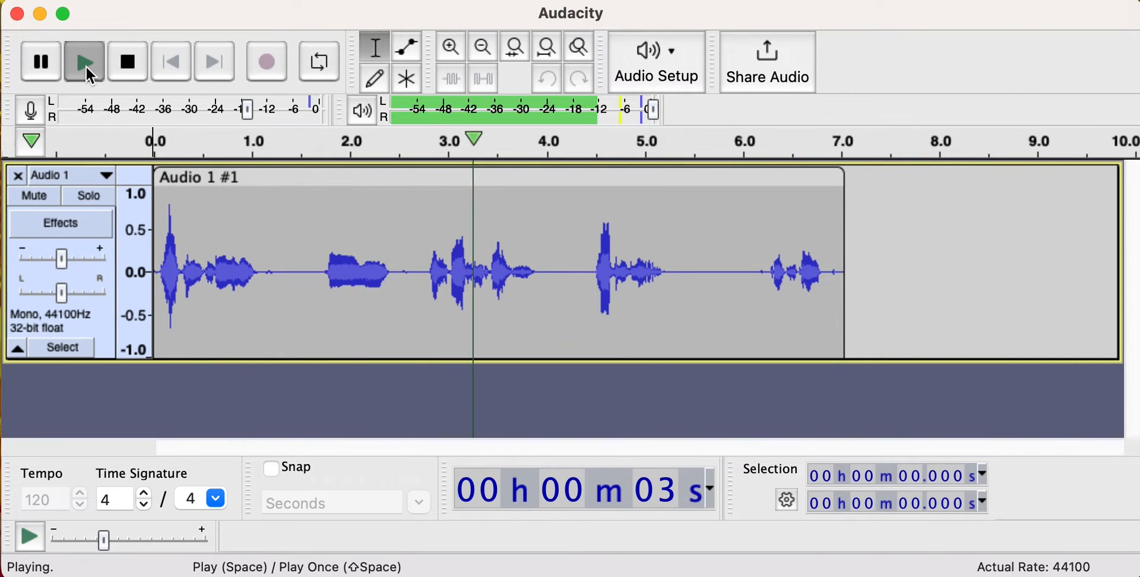
left_click(88, 70)
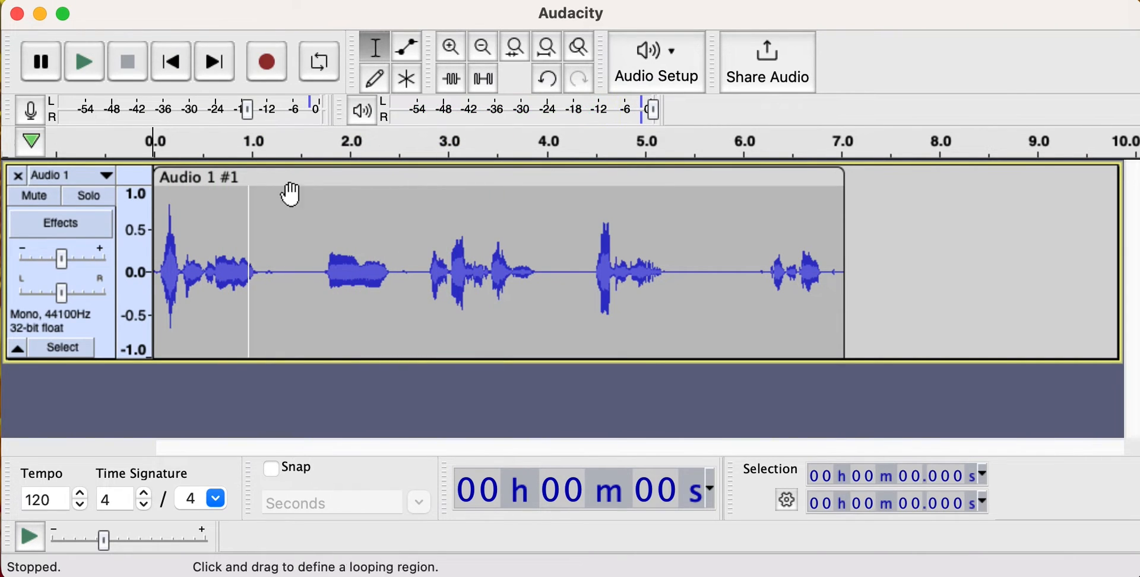
Cut the section from 1.091 s to 2.752 s out of the clip and play the edit
left_click(424, 273)
left_click_drag(424, 273, 260, 273)
right_click(290, 249)
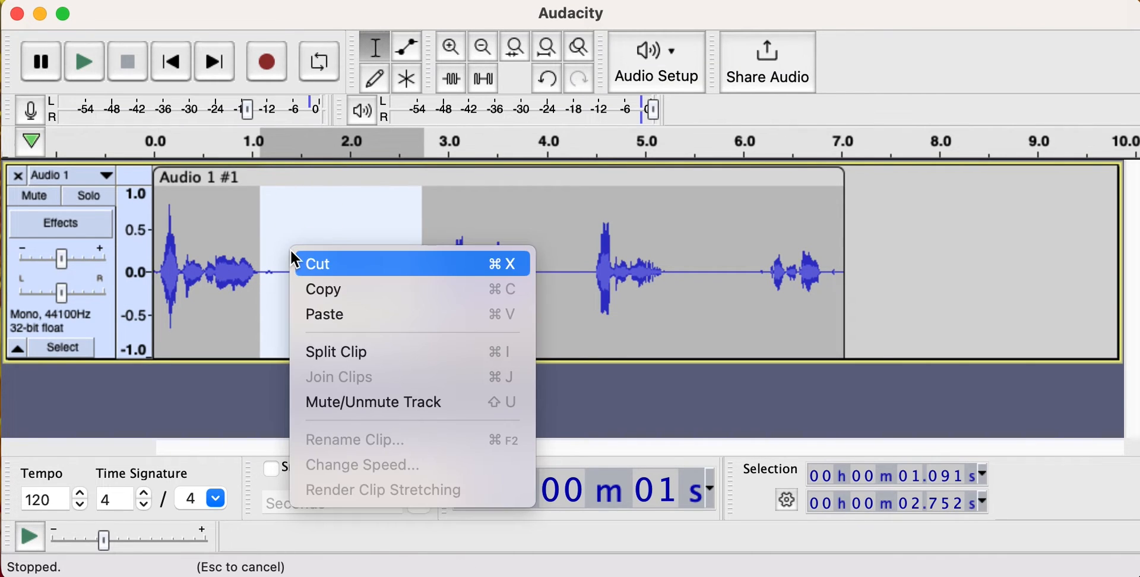
left_click(323, 264)
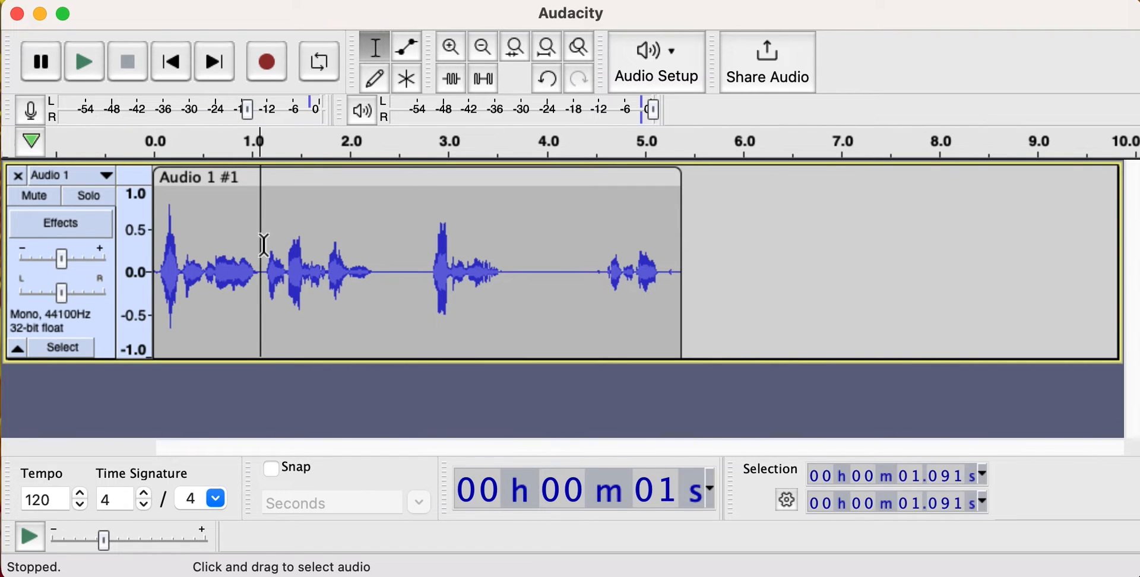
key("space")
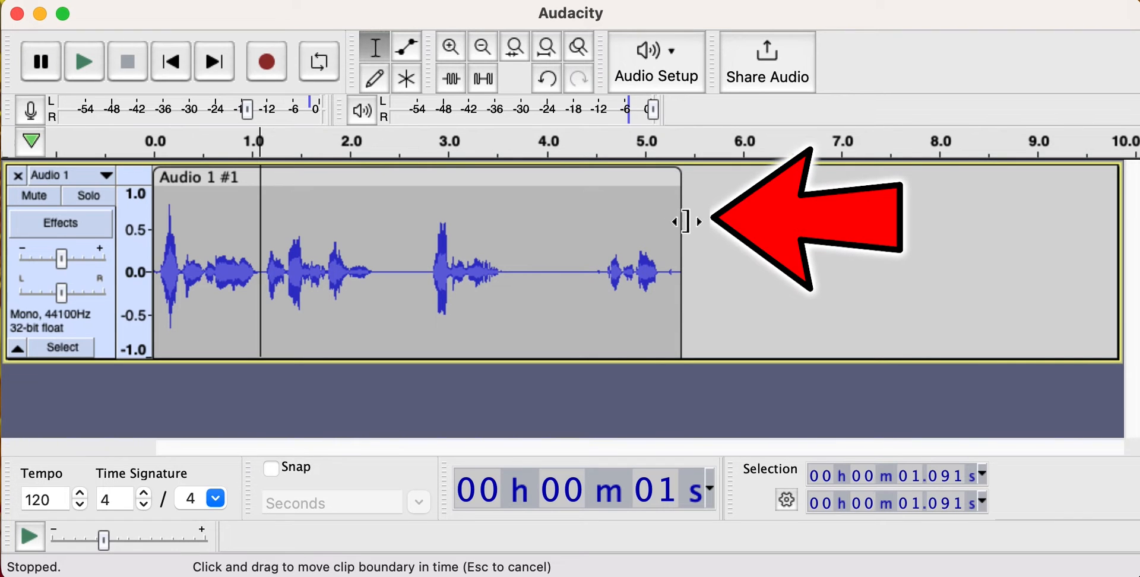
Trim the end of the clip back to about 2.3 s and play back the shortened audio
left_click_drag(685, 222, 508, 224)
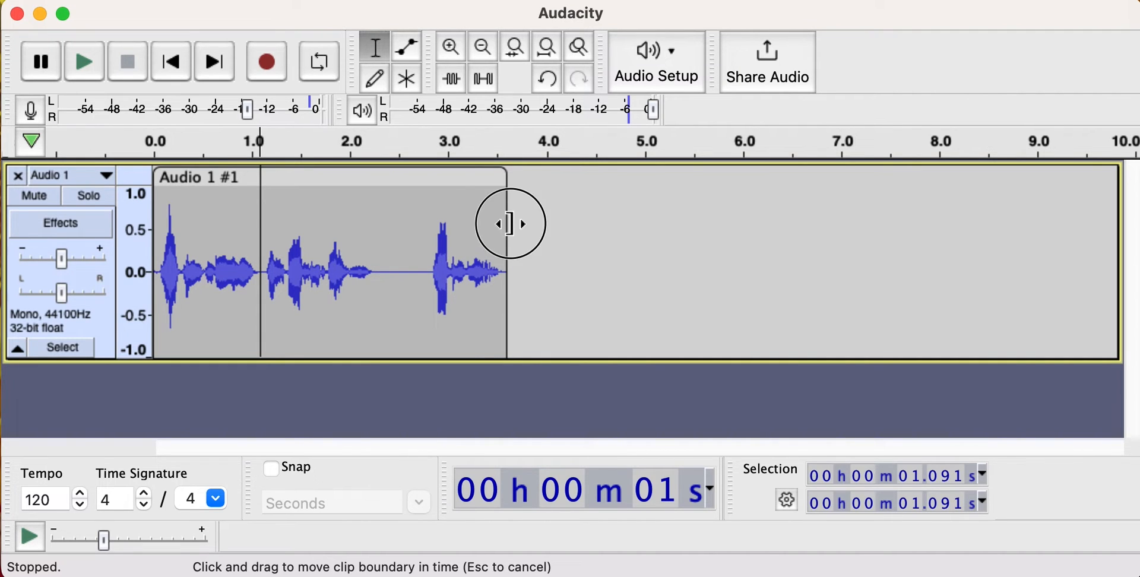
left_click_drag(509, 224, 377, 224)
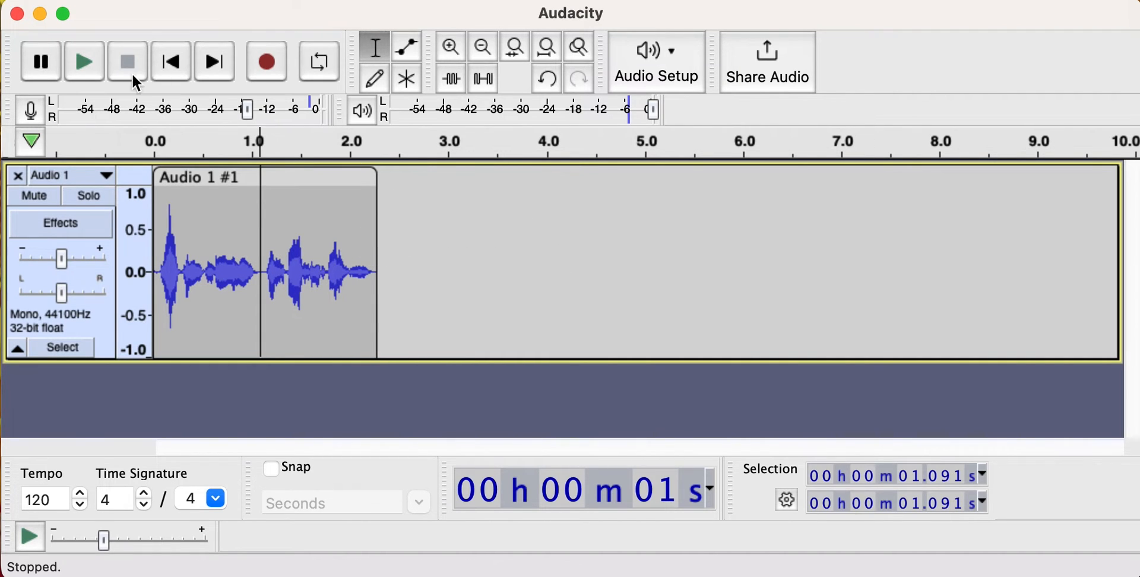
left_click(82, 64)
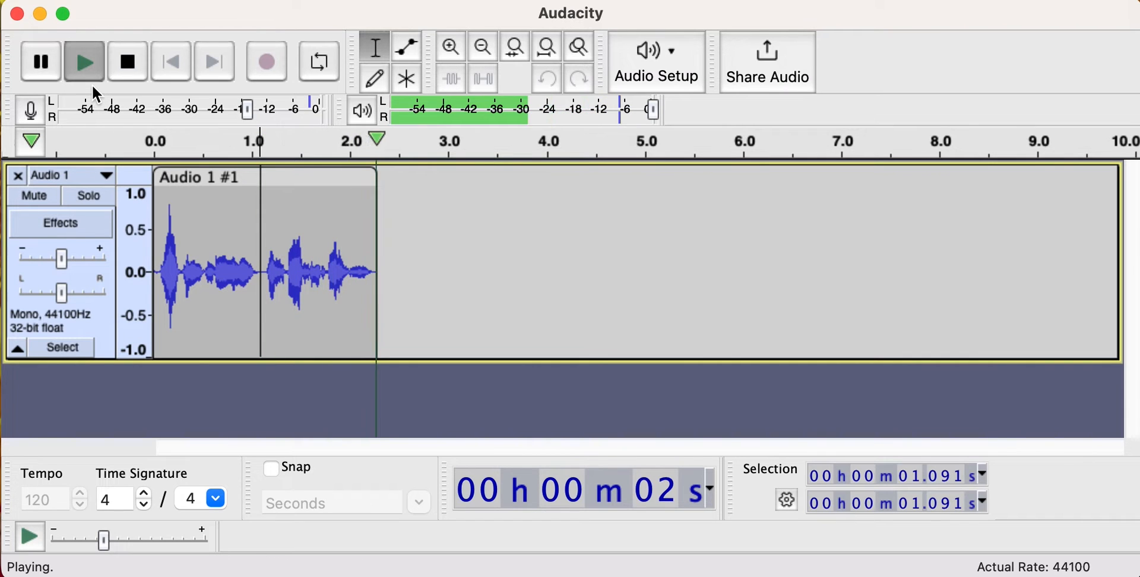
left_click(84, 65)
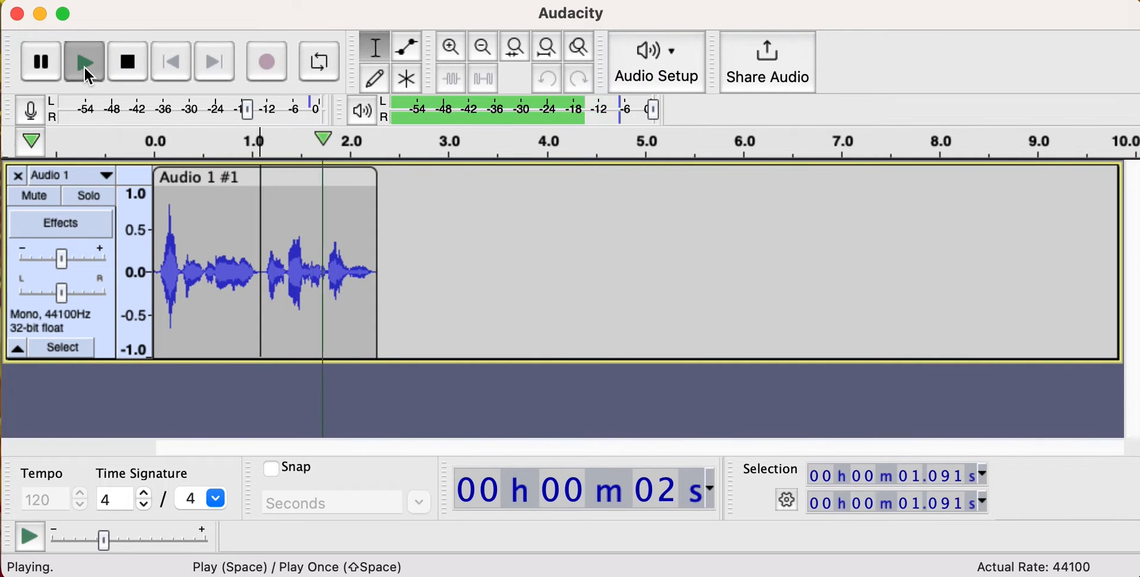
Define a looping region from 0 to about 2.2 s along the timeline and audition the looped playback
left_click(259, 142)
left_click_drag(260, 137, 153, 141)
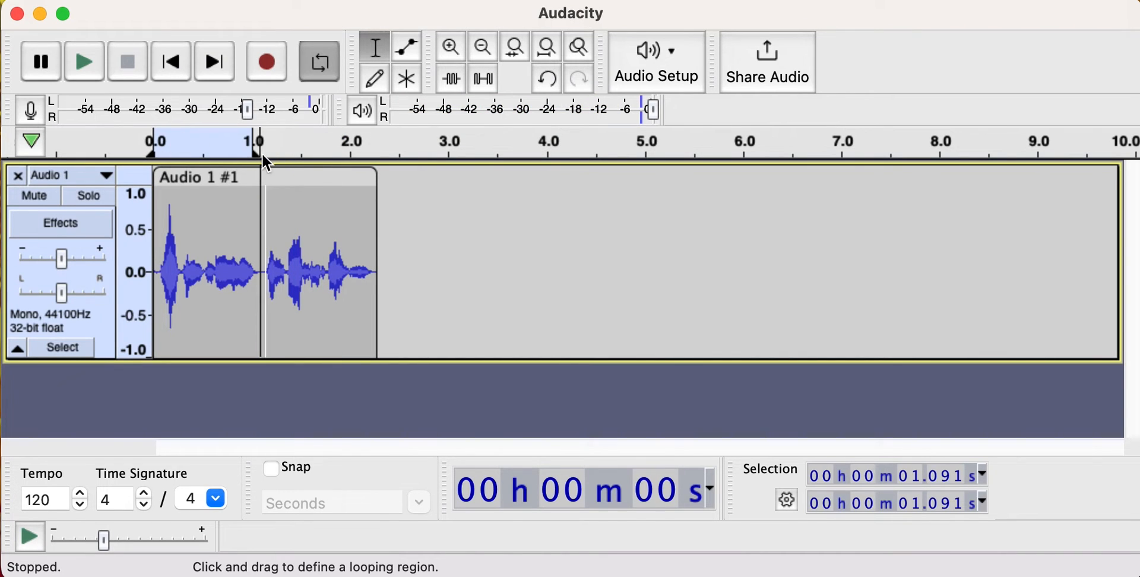
left_click_drag(256, 142, 374, 160)
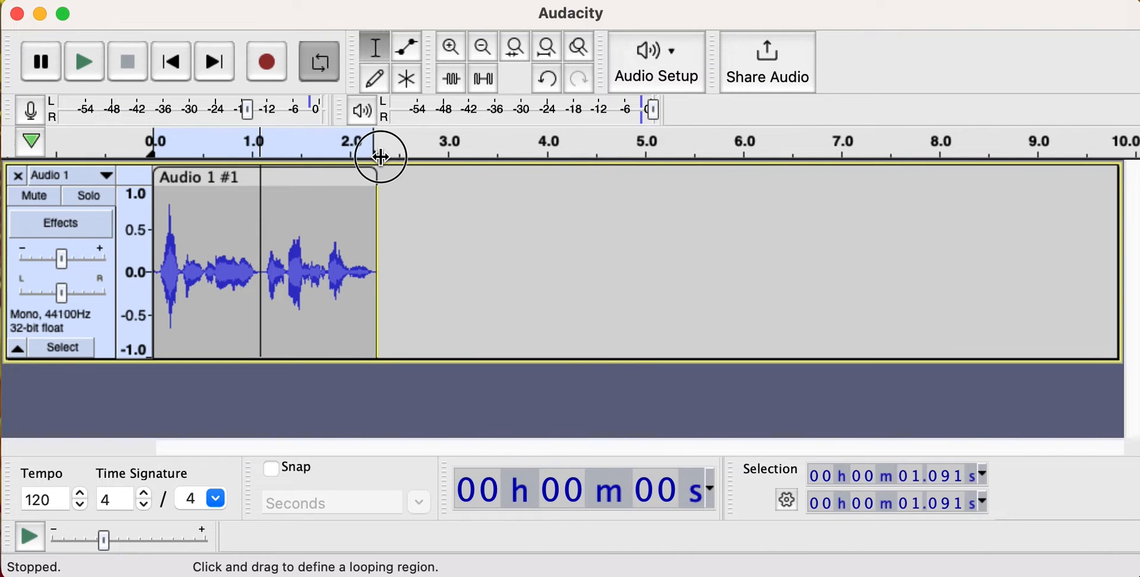
key("space")
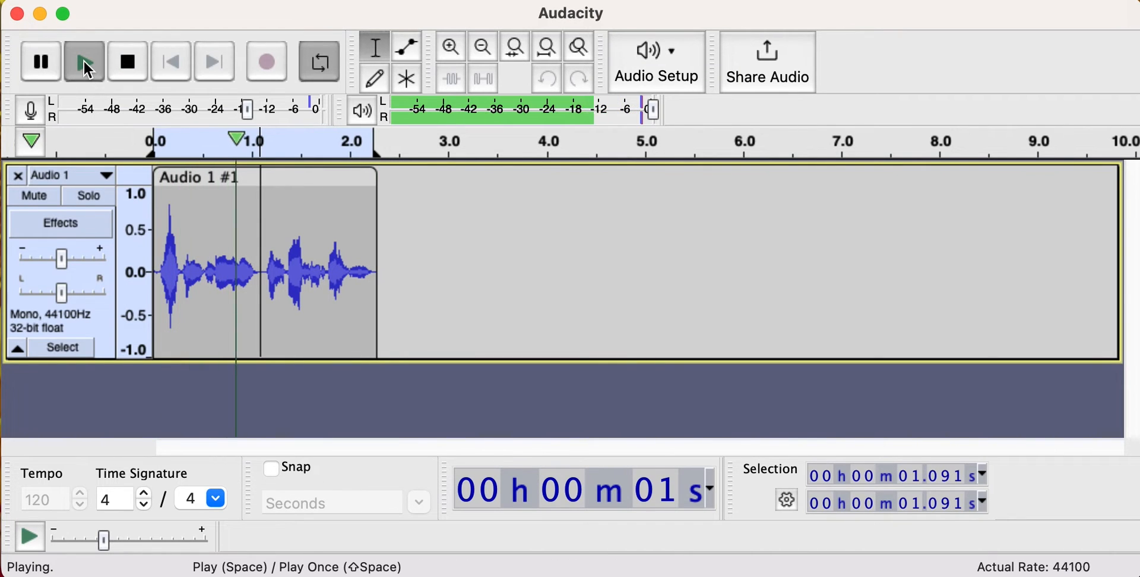
left_click(129, 64)
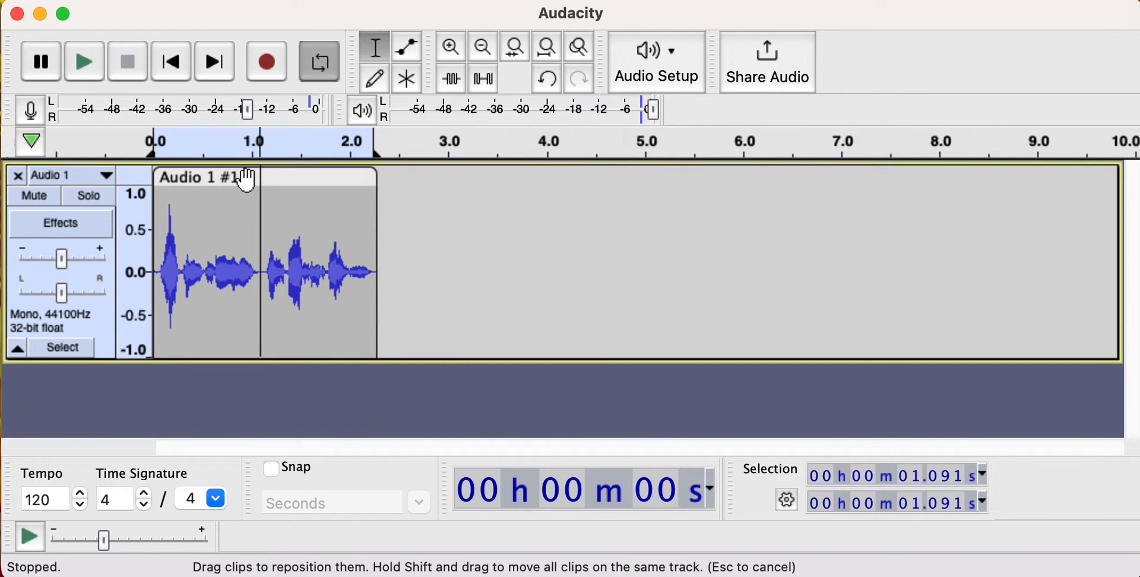
Move the clip along its track to start at about 5.2 s and return it to the beginning
left_click_drag(229, 178, 755, 169)
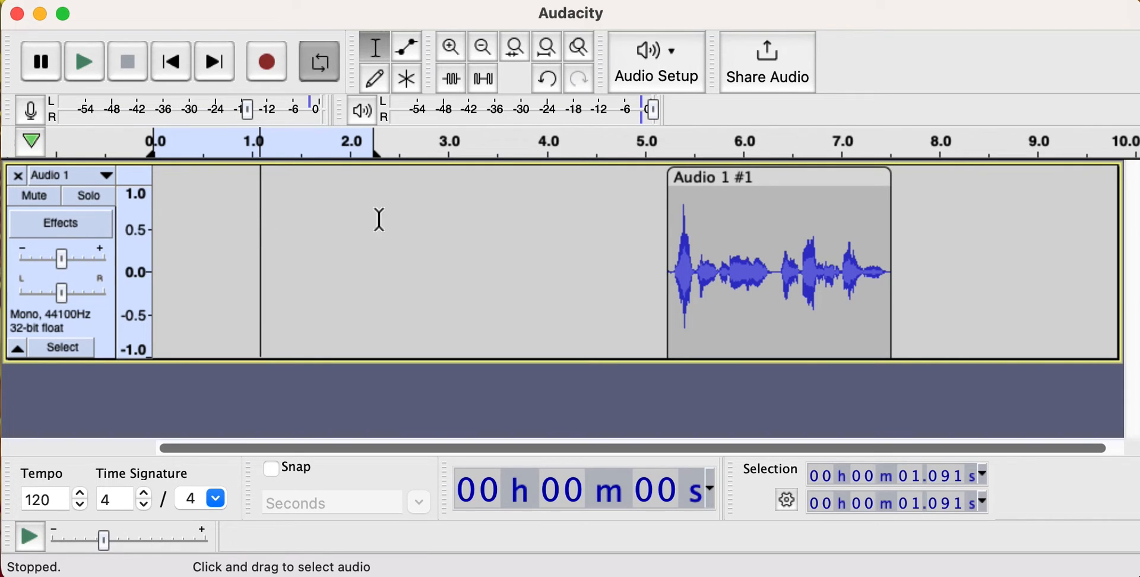
left_click_drag(721, 177, 212, 174)
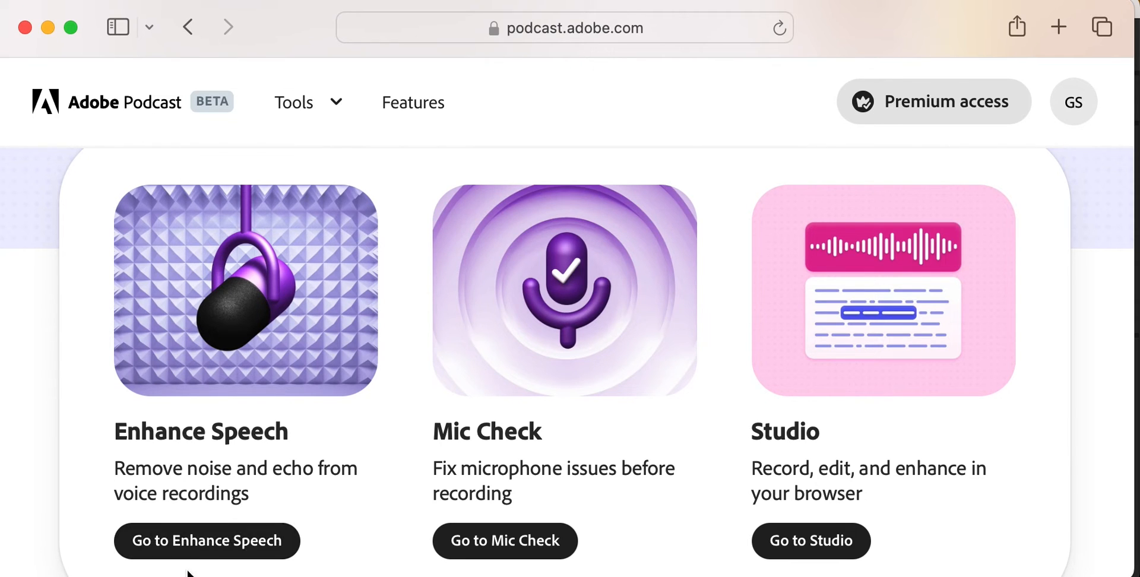
Open Enhance Speech on the Adobe Podcast website and upload Audactity.mp3 from the Audio Tests folder
left_click(207, 549)
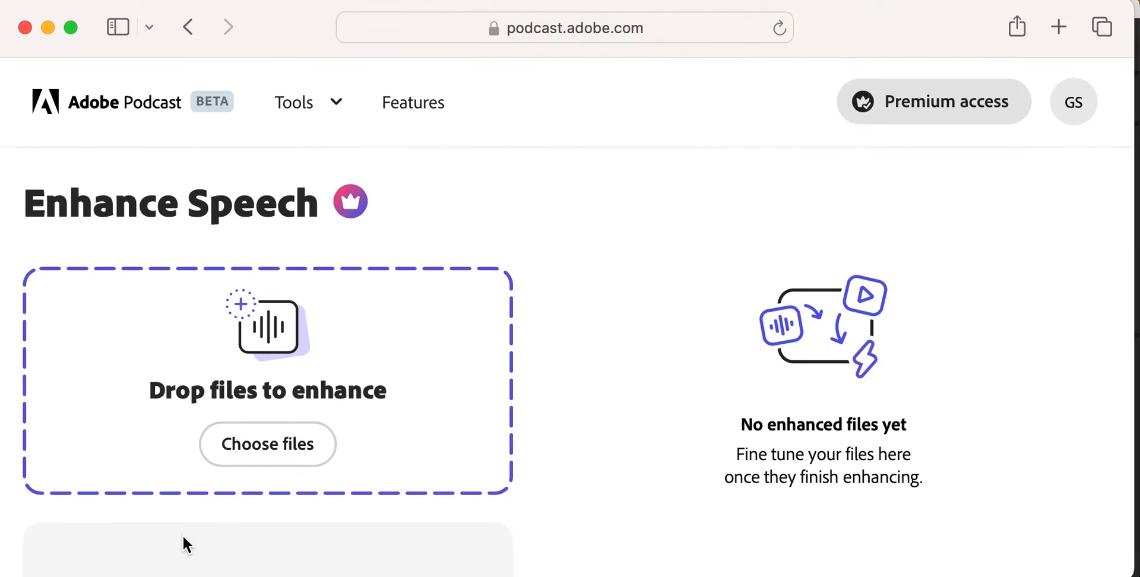
left_click_drag(937, 573, 1066, 96)
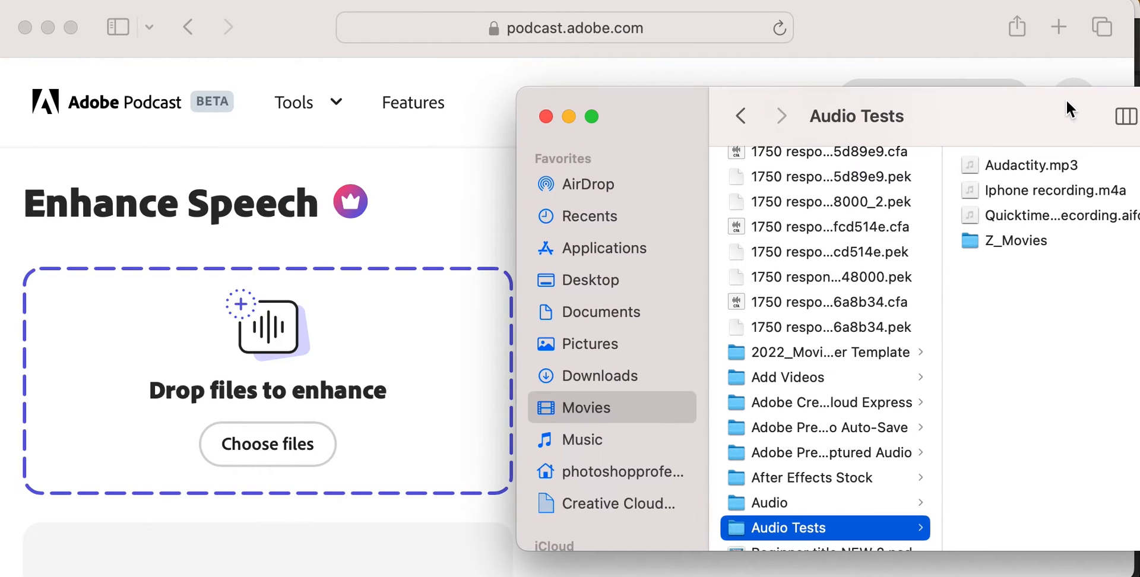
left_click(1029, 168)
left_click_drag(1030, 168, 304, 343)
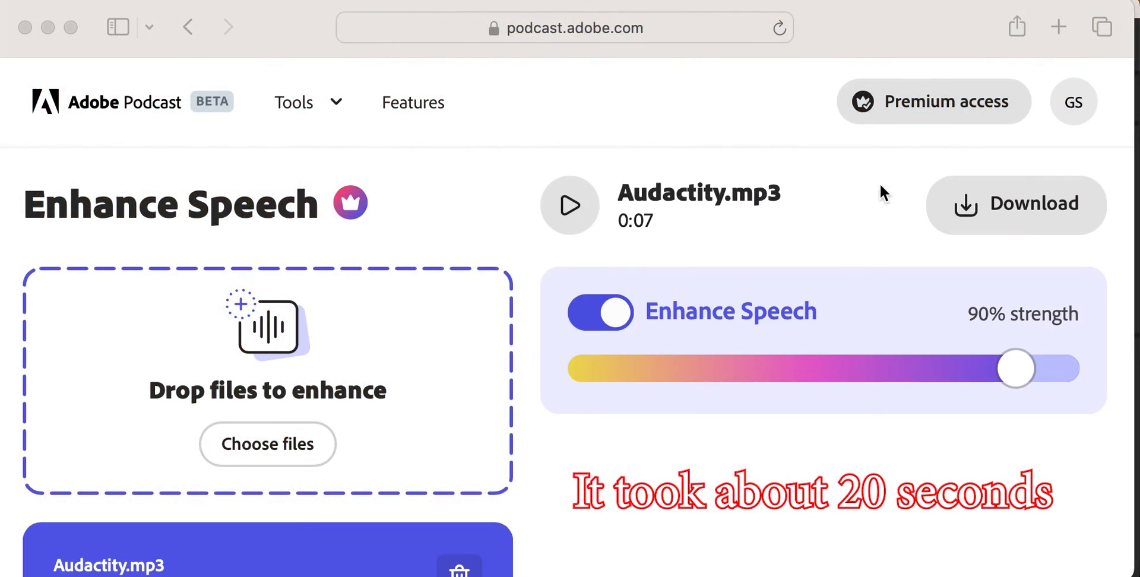
Download the speech-enhanced version of Audactity.mp3 at 90% strength and bring it into the Audio Tests folder
left_click(966, 213)
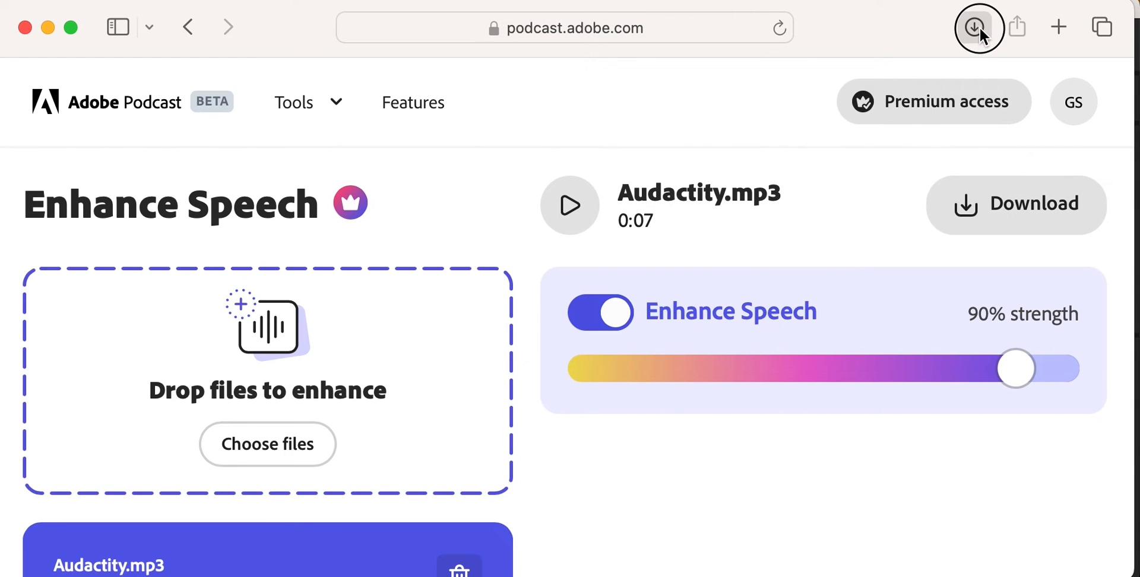
left_click(976, 27)
left_click_drag(893, 130, 928, 1)
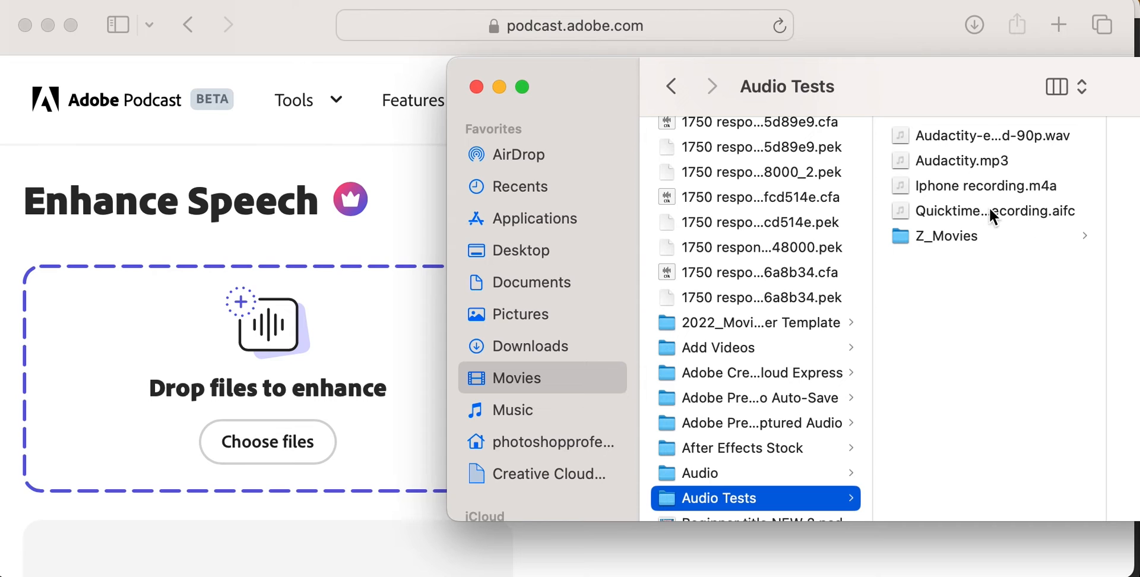
Add Iphone recording.m4a and the QuickTime .aifc recording from the Audio Tests folder to Enhance Speech
left_click_drag(957, 107, 794, 0)
left_click_drag(797, 53, 172, 402)
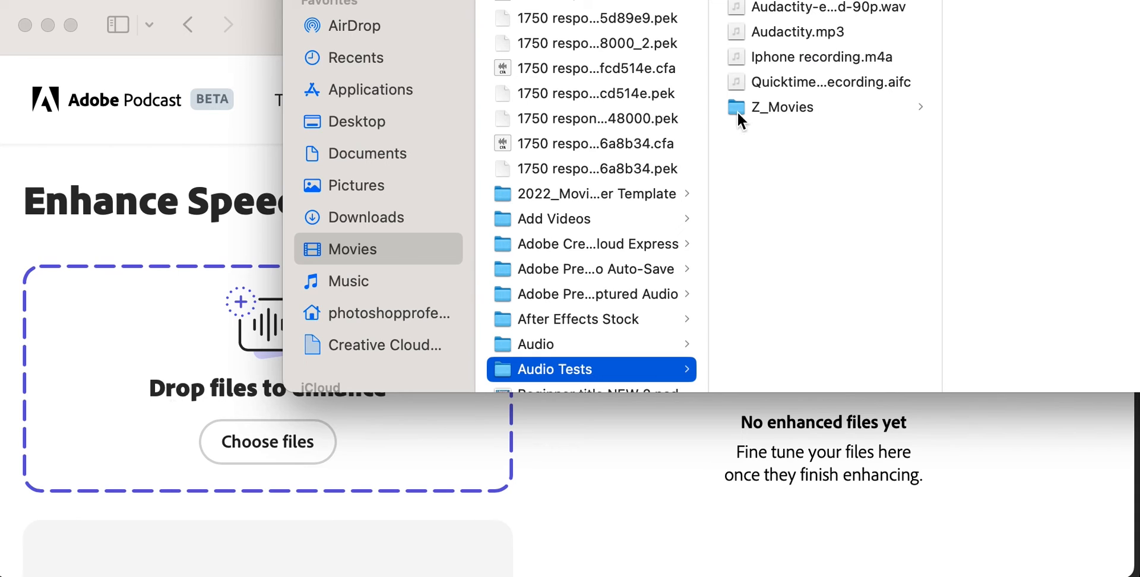
left_click_drag(785, 89, 134, 371)
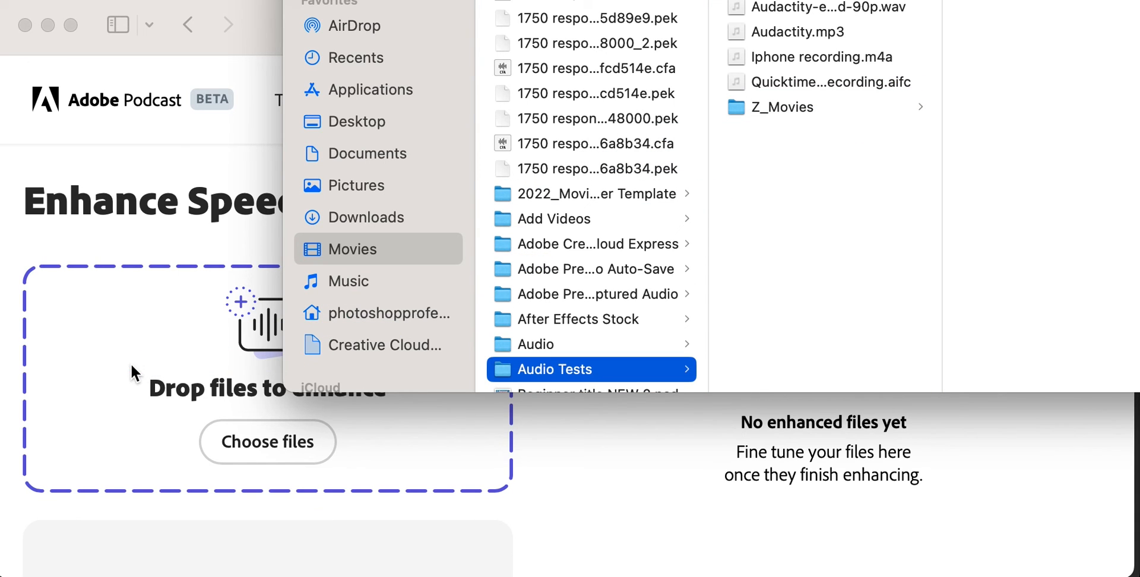